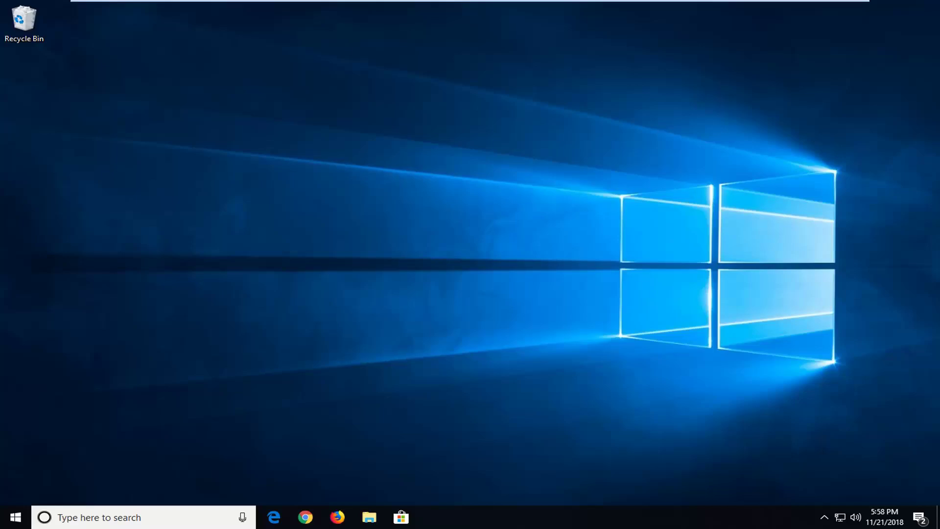
# Step: Search for 'internet options' and open its Advanced settings tab
pyautogui.click(17, 518)
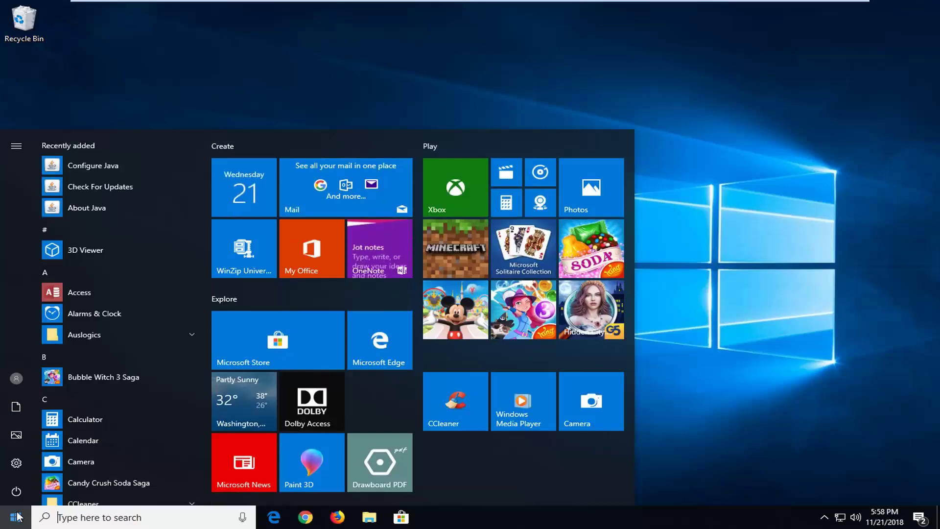
pyautogui.write('internet options')
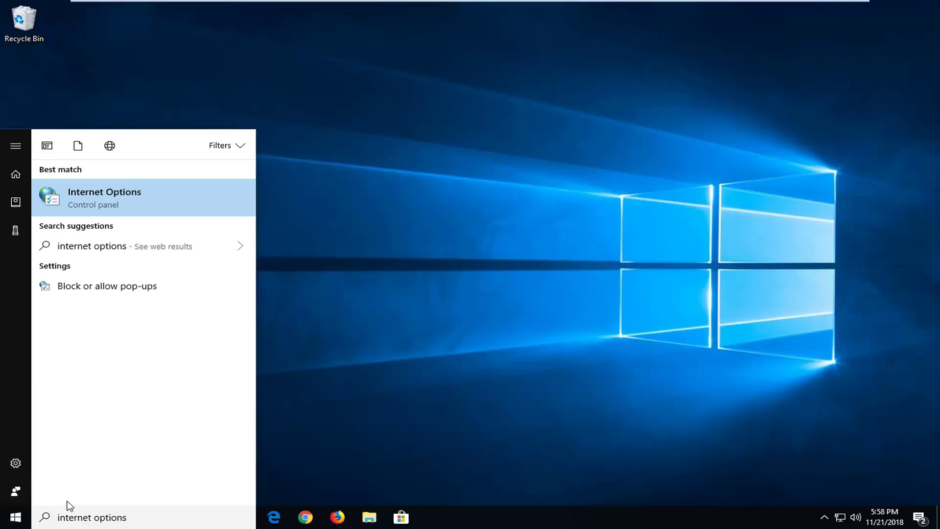
pyautogui.click(104, 195)
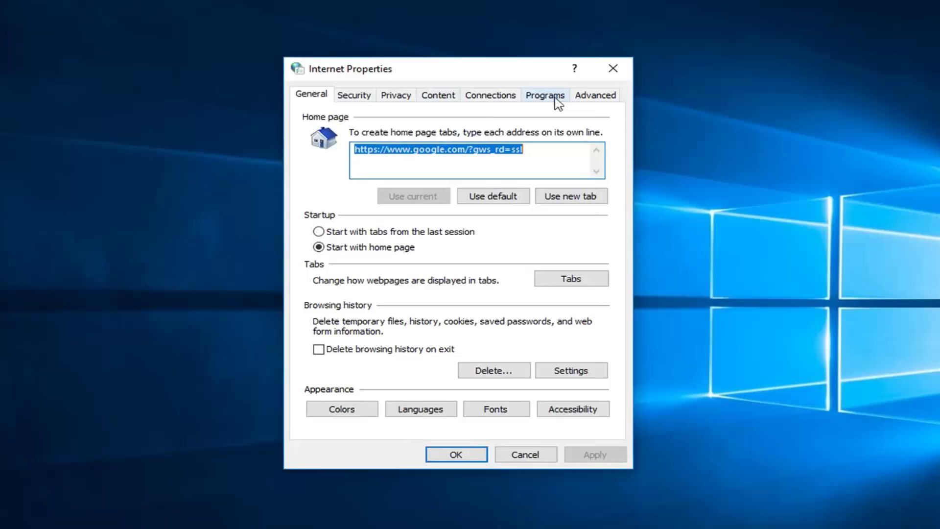
pyautogui.click(584, 102)
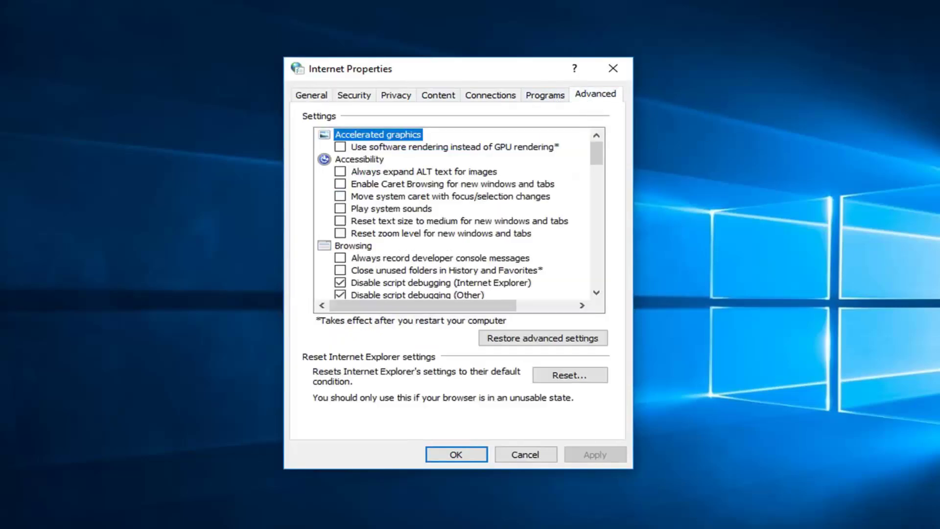
# Step: Uncheck server and publisher's certificate revocation checks under Security, then apply and close with OK
pyautogui.scroll(-20, 434, 240)
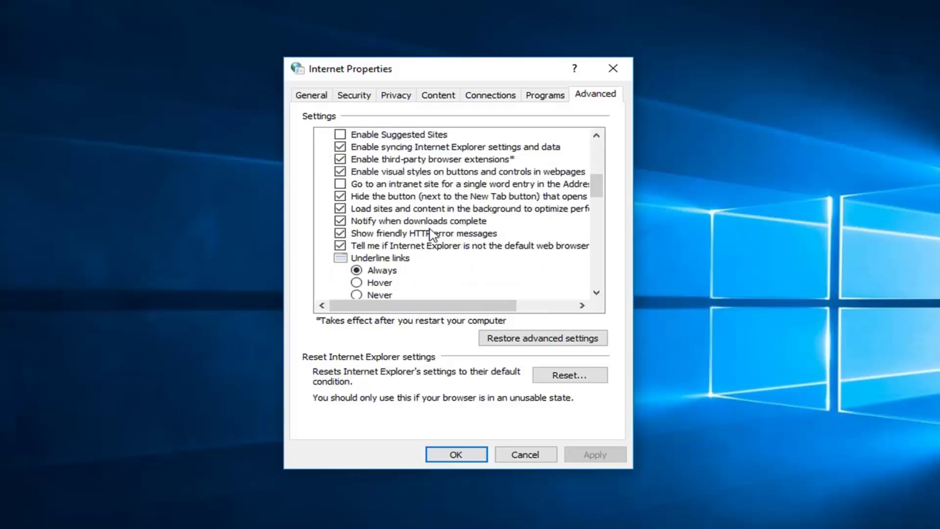
pyautogui.scroll(-1, 431, 235)
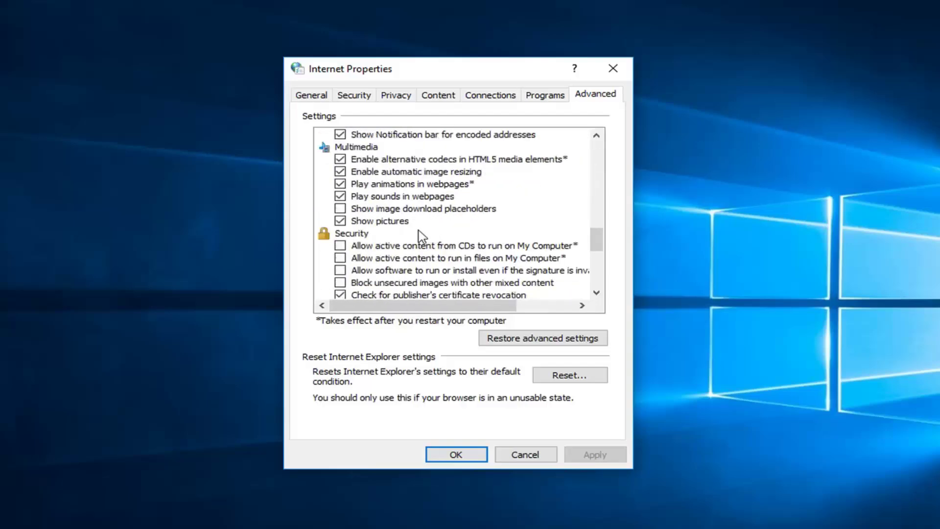
pyautogui.scroll(-1, 400, 236)
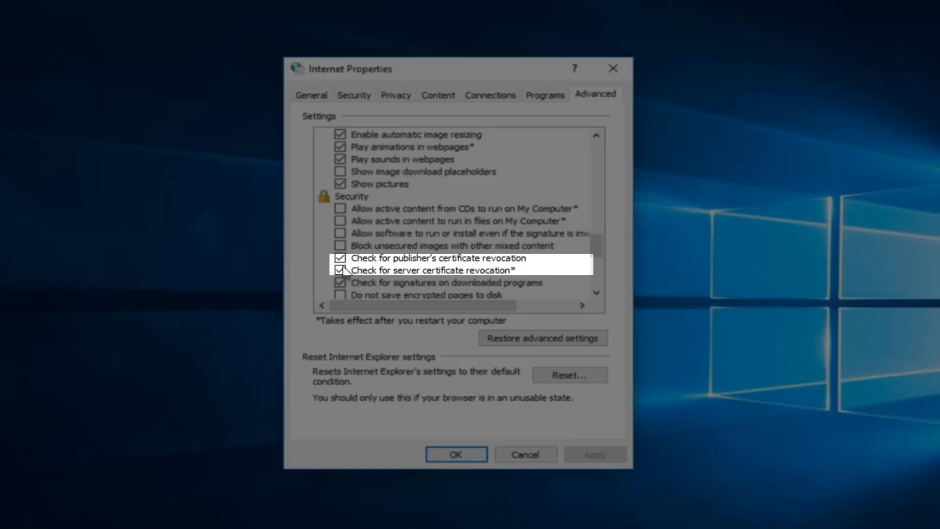
pyautogui.click(342, 270)
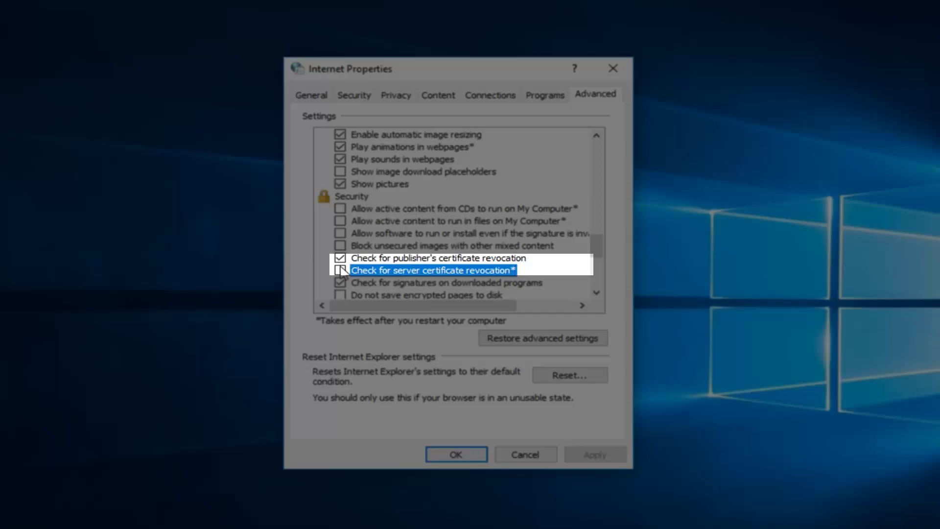
pyautogui.click(340, 259)
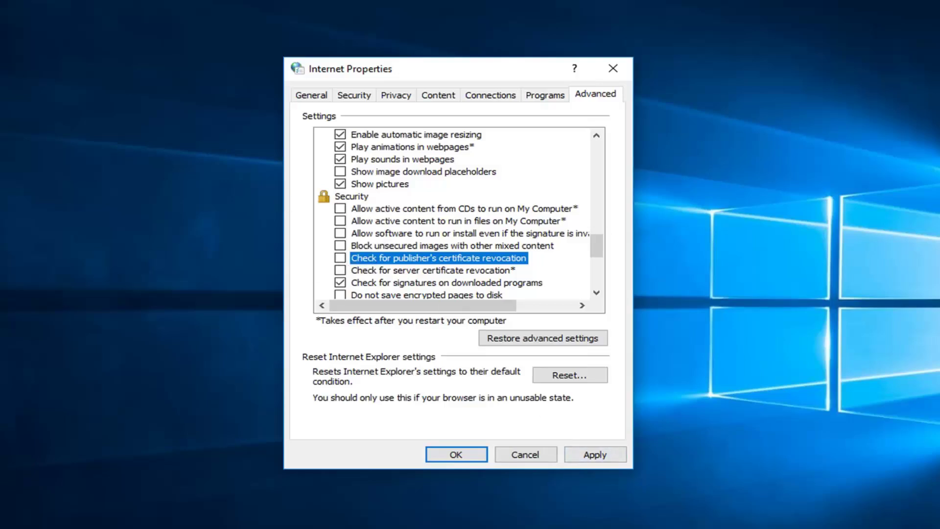
pyautogui.click(595, 454)
pyautogui.click(478, 456)
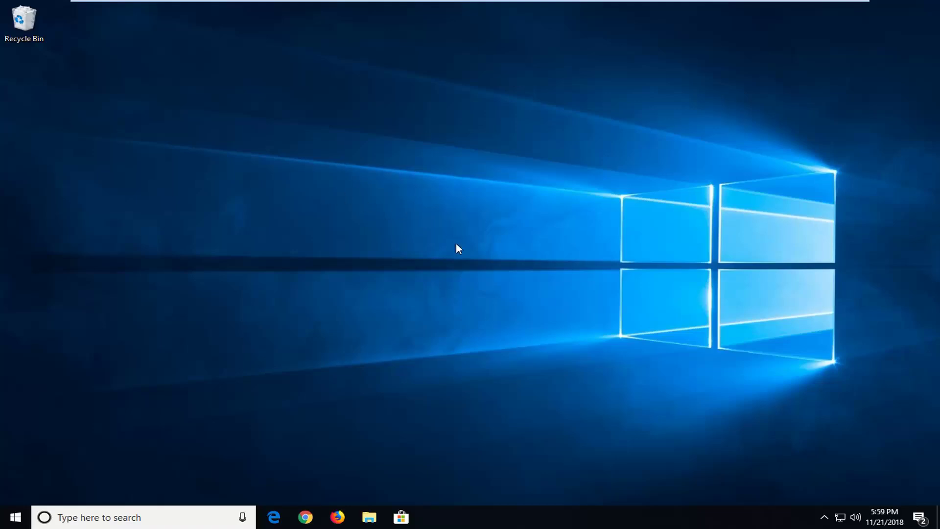
# Step: Reopen Internet Options, go to the Security tab and select the Trusted sites zone
pyautogui.click(16, 516)
pyautogui.write('i')
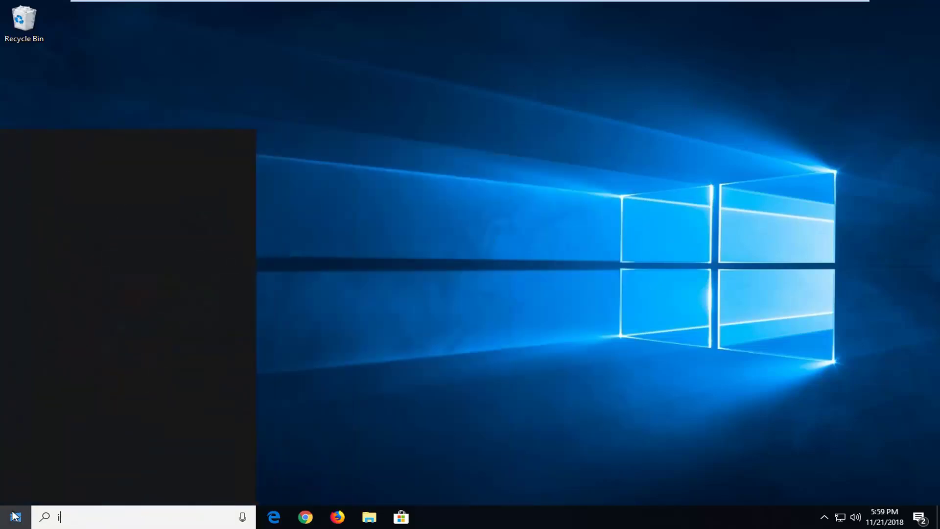
pyautogui.write('nternet options')
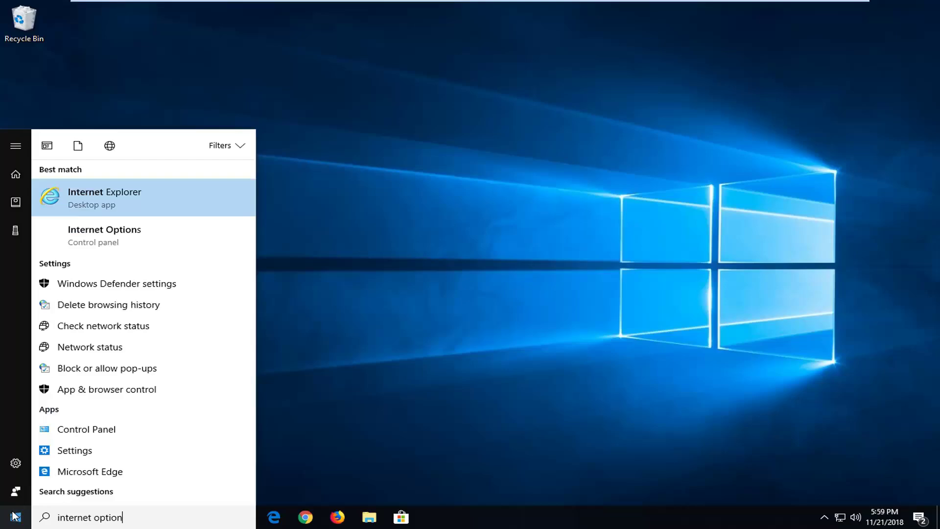
pyautogui.click(103, 200)
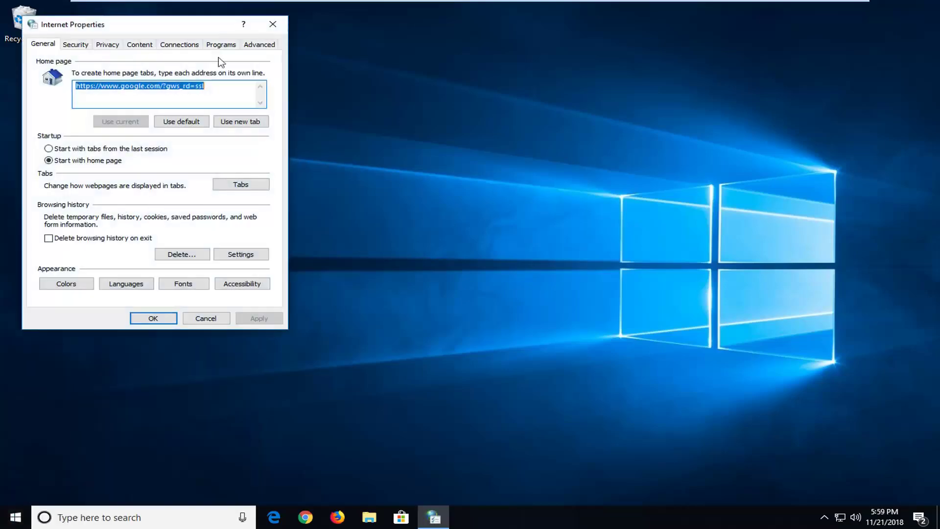
pyautogui.moveTo(146, 25); pyautogui.dragTo(463, 98)
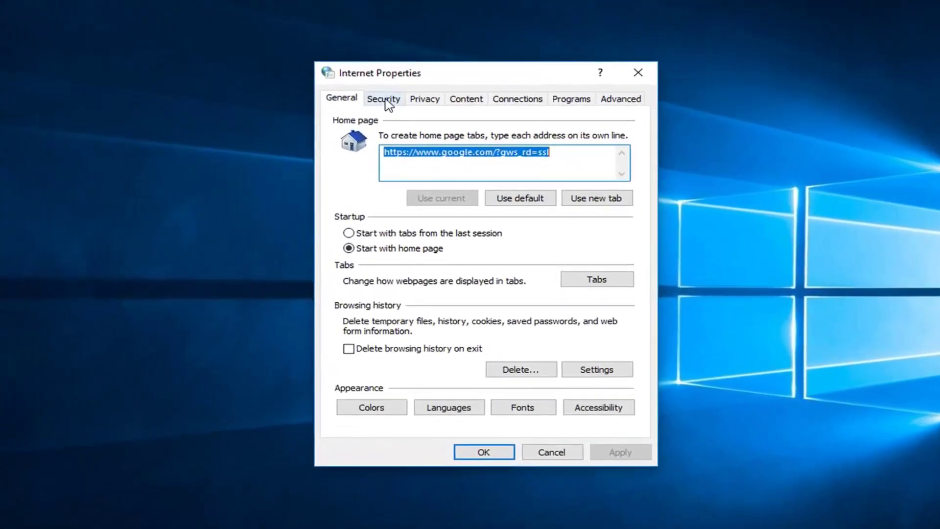
pyautogui.click(384, 102)
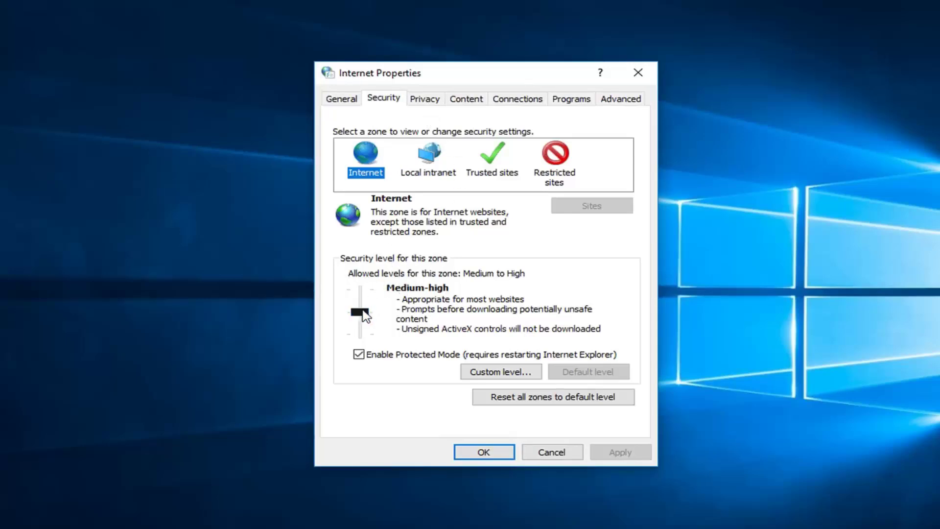
pyautogui.moveTo(360, 311)
pyautogui.mouseDown()
pyautogui.moveTo(361, 289)
pyautogui.moveTo(362, 313)
pyautogui.mouseUp()
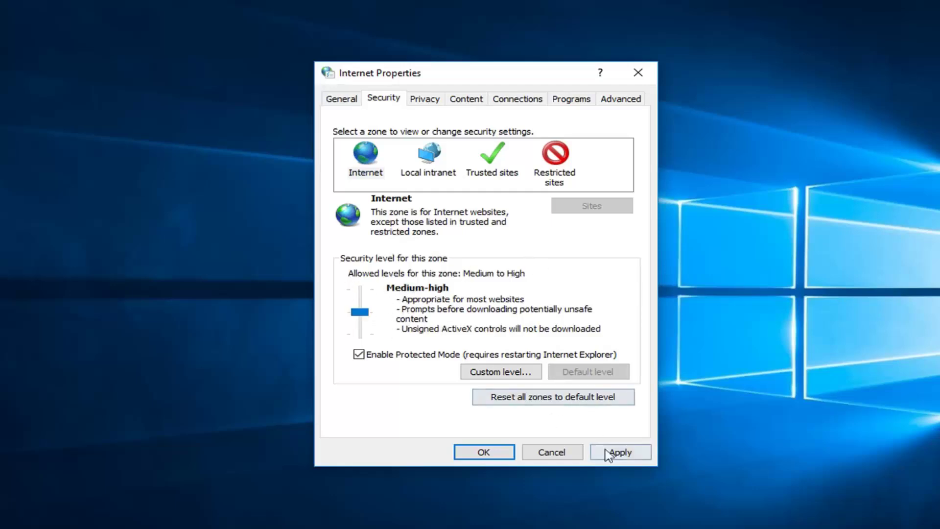
pyautogui.click(491, 161)
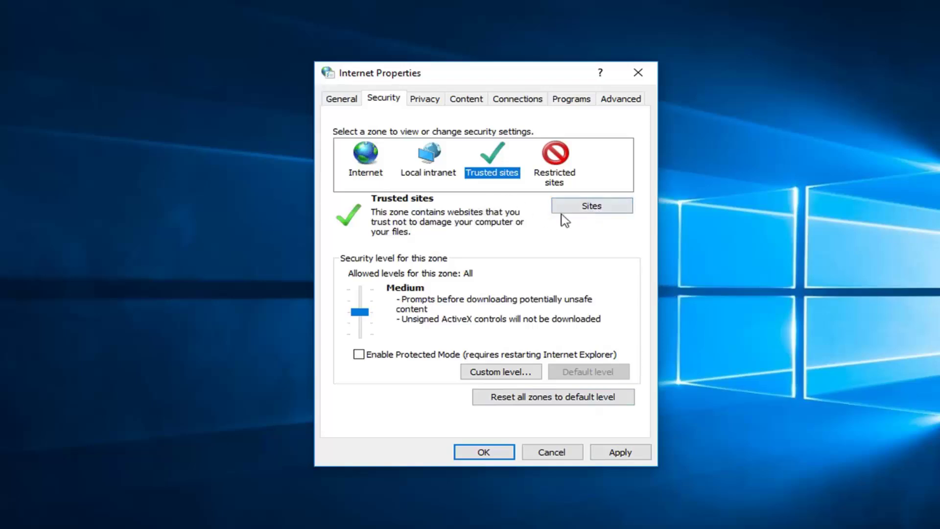
pyautogui.click(598, 208)
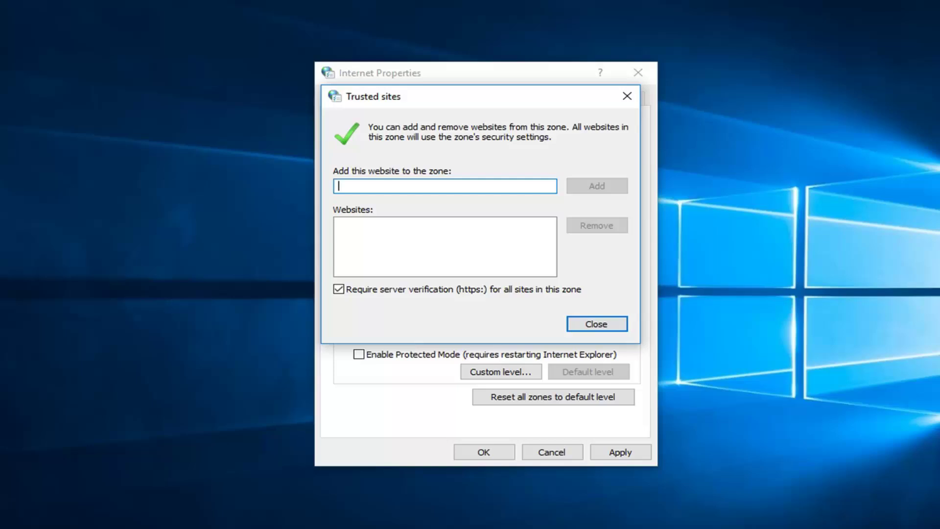
pyautogui.rightClick(349, 188)
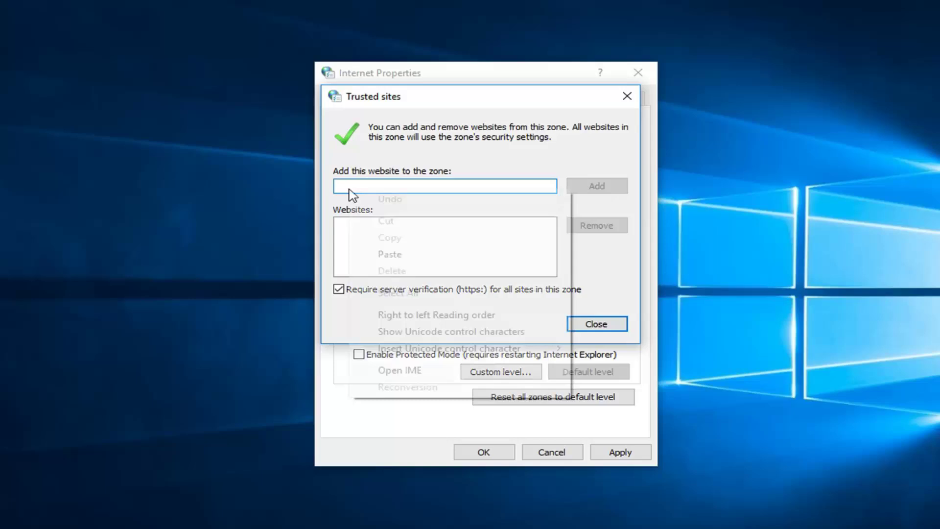
pyautogui.click(377, 254)
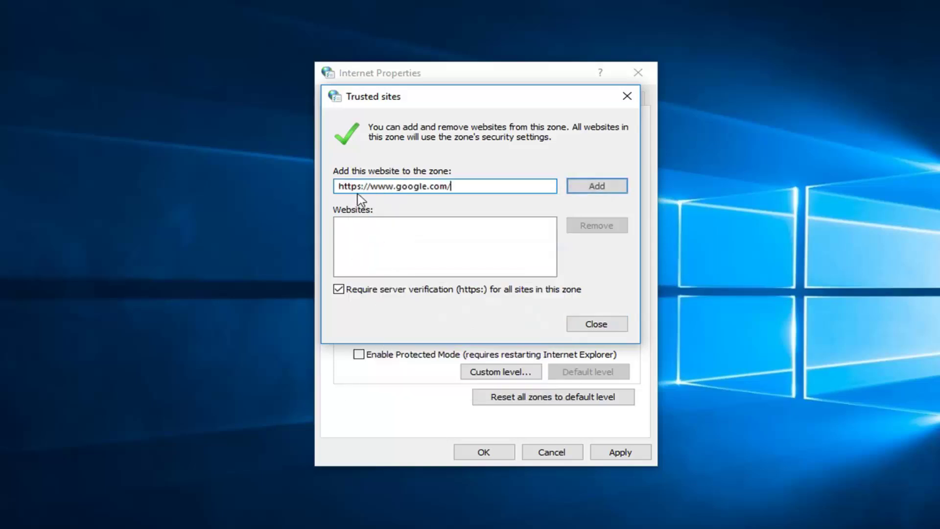
pyautogui.click(595, 189)
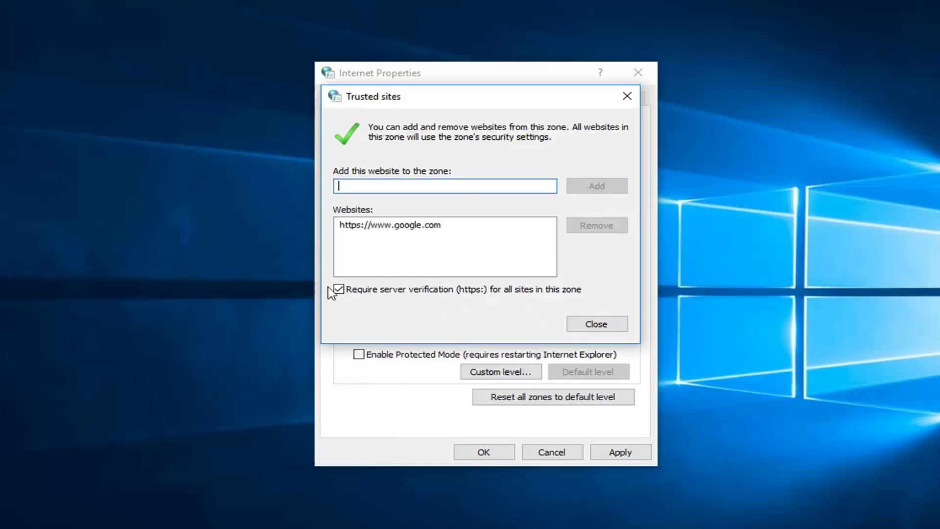
pyautogui.click(594, 324)
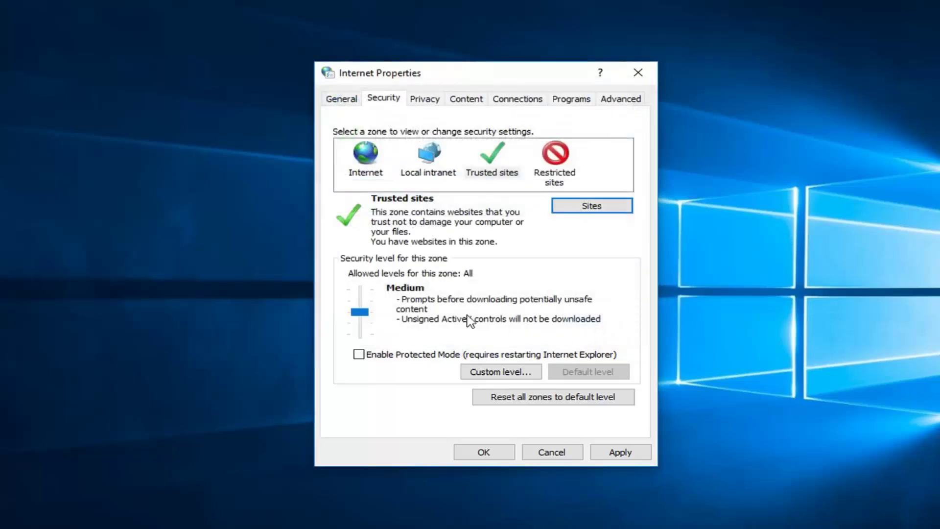
# Step: Reopen the Trusted sites list to confirm the google.com entry, then close it
pyautogui.click(505, 165)
pyautogui.click(574, 204)
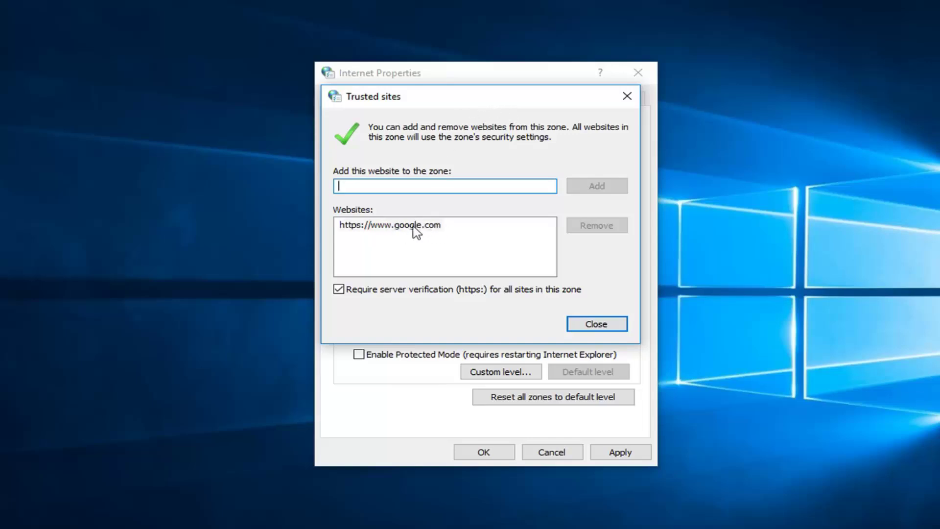
pyautogui.click(413, 227)
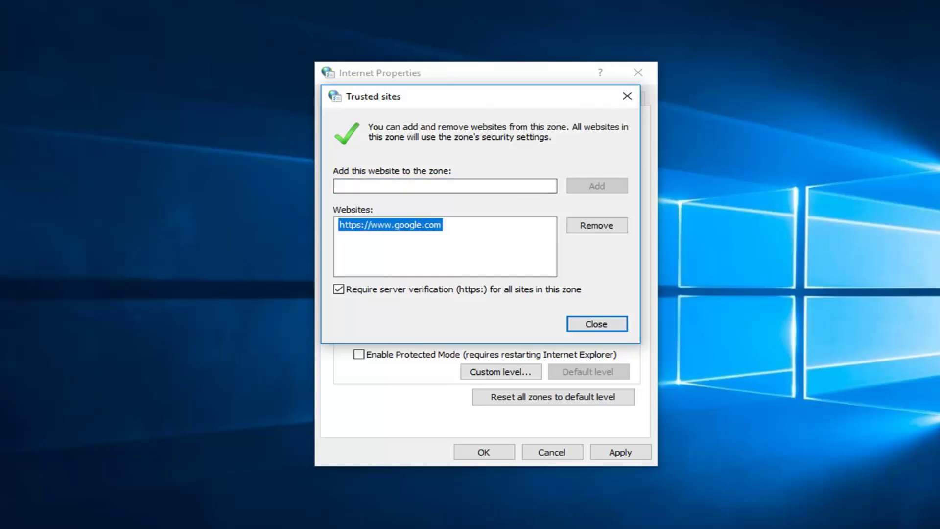
pyautogui.click(603, 324)
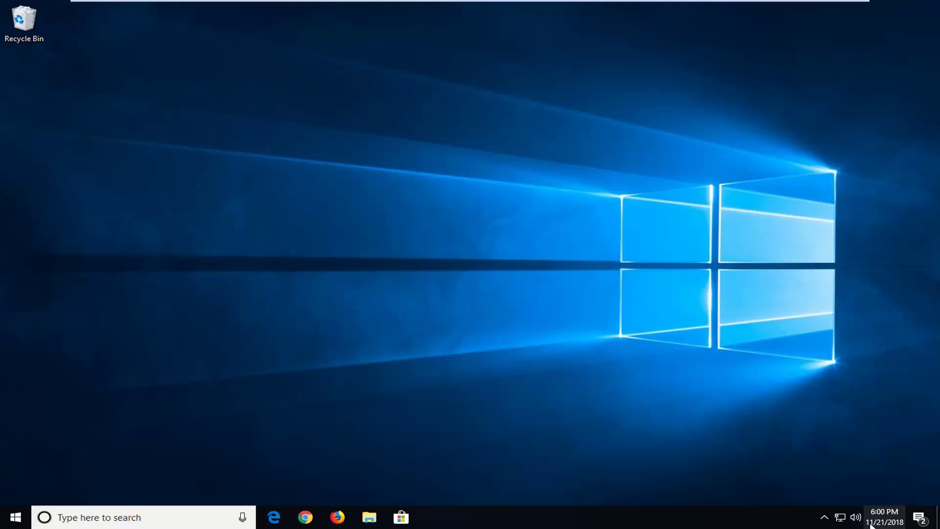
# Step: Search the Start menu for 'date' to reach the Date & time settings
pyautogui.moveTo(880, 522)
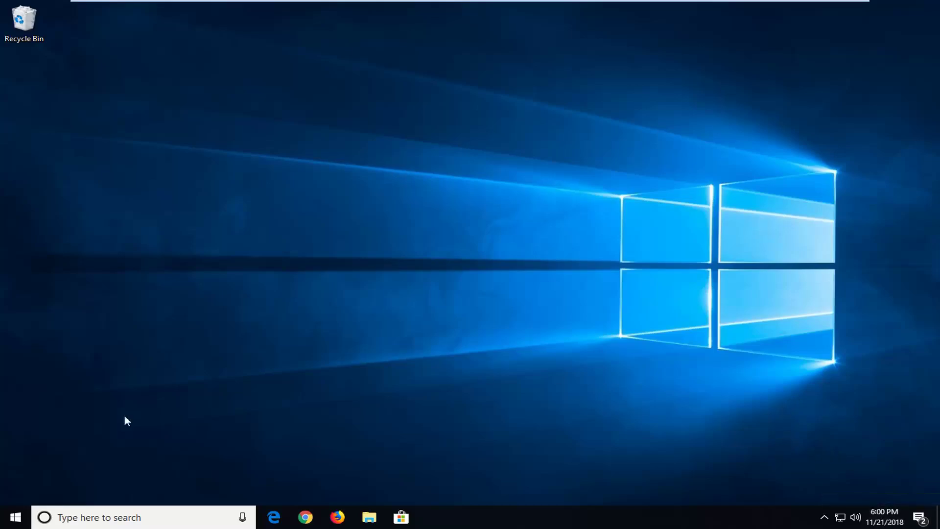
pyautogui.click(12, 523)
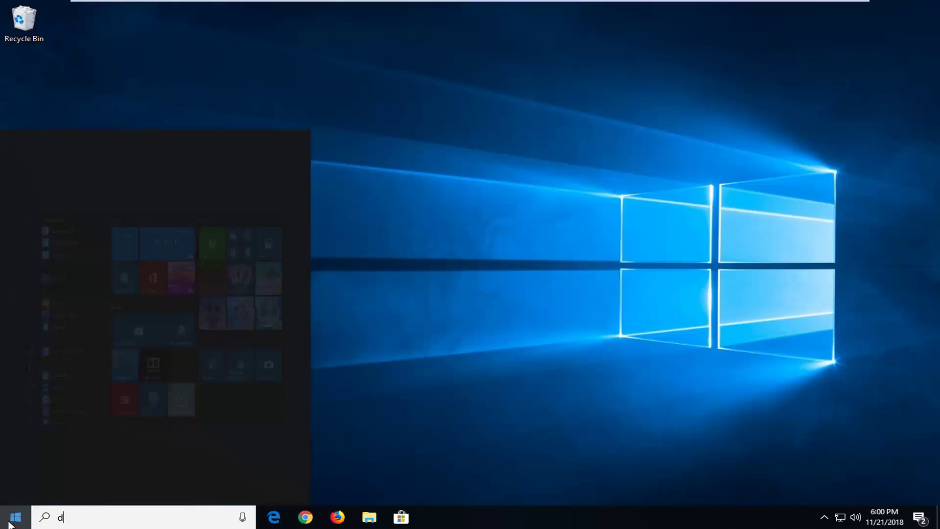
pyautogui.write('ate')
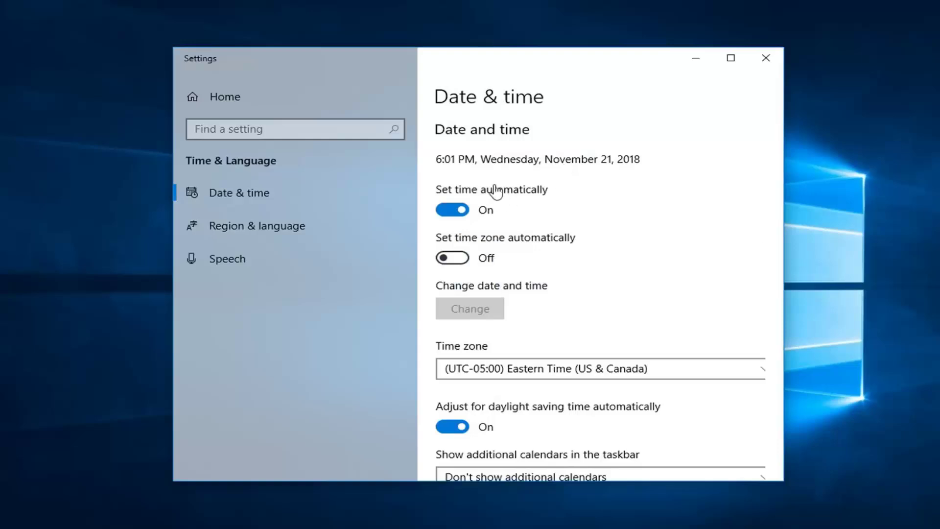
# Step: Turn Set time automatically off, toggling it on and off again
pyautogui.click(459, 207)
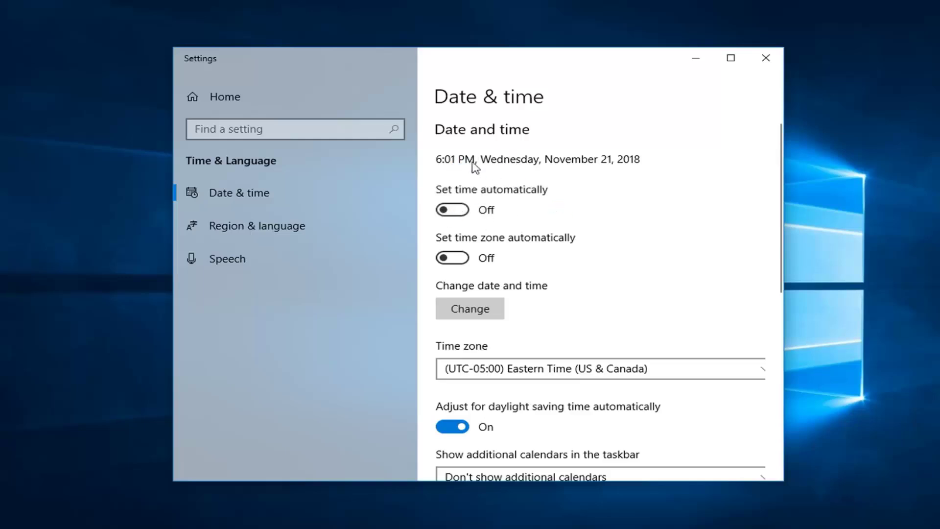
pyautogui.click(444, 210)
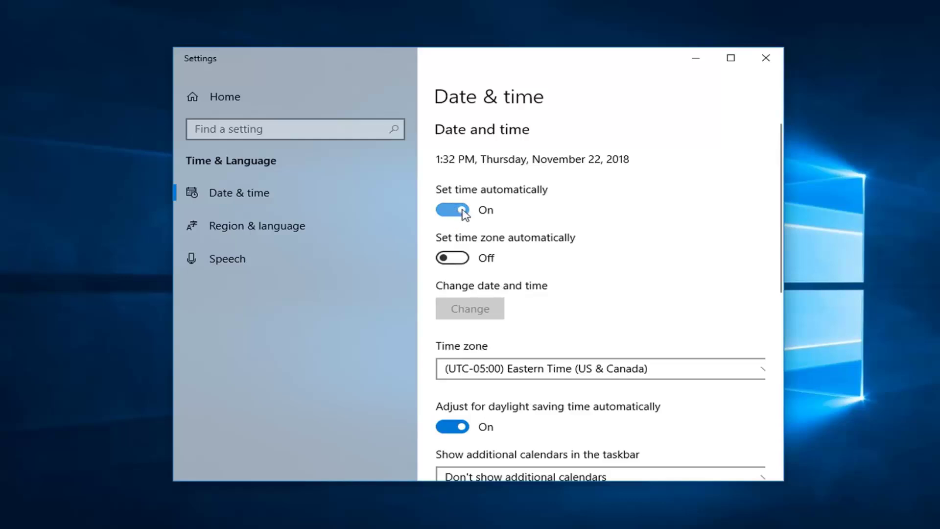
pyautogui.click(464, 211)
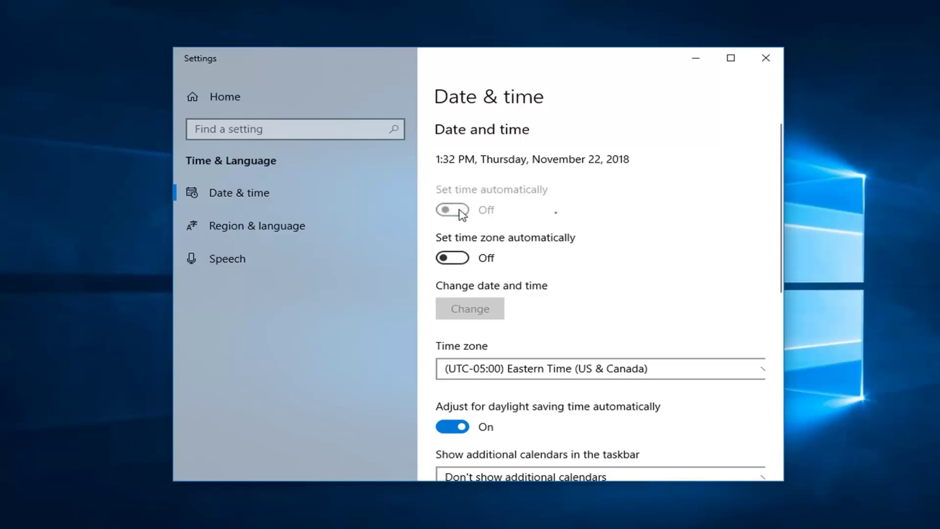
# Step: Open the Change date and time dialog, cancel it unchanged, and close Settings
pyautogui.click(483, 306)
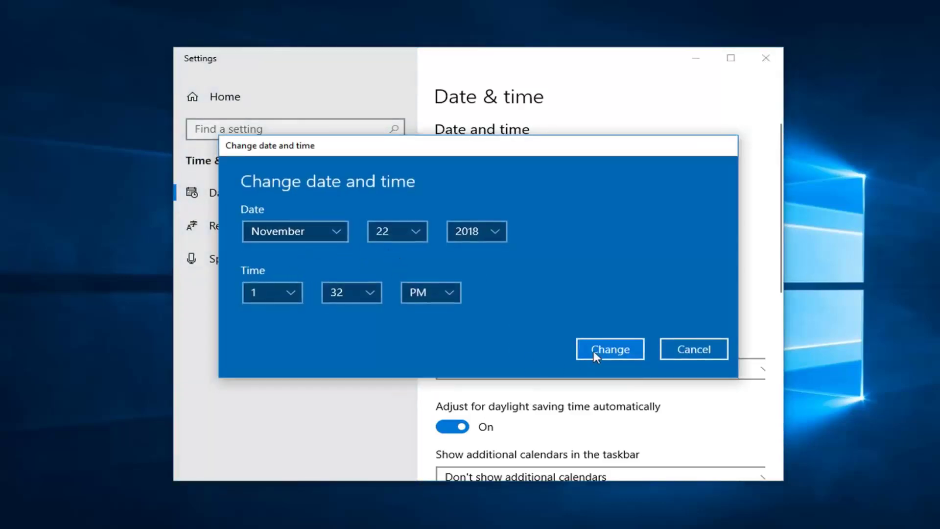
pyautogui.click(692, 352)
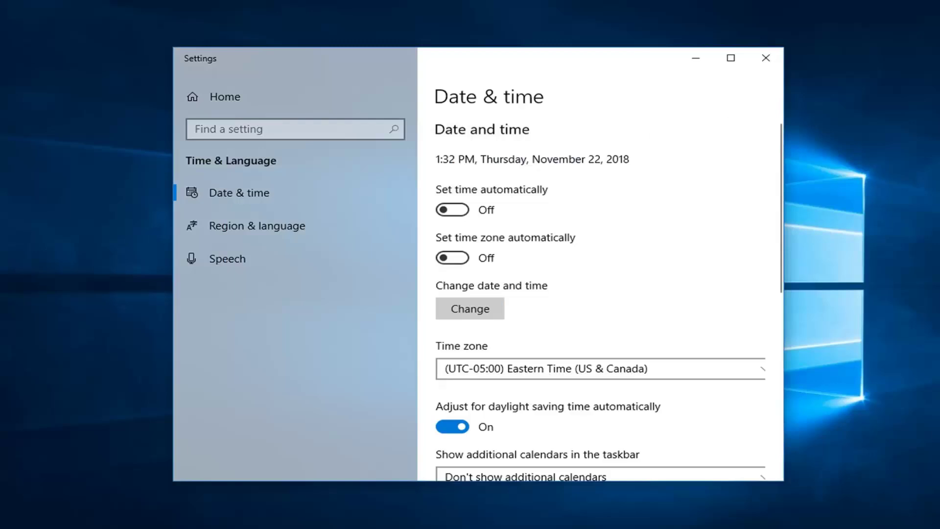
pyautogui.click(766, 58)
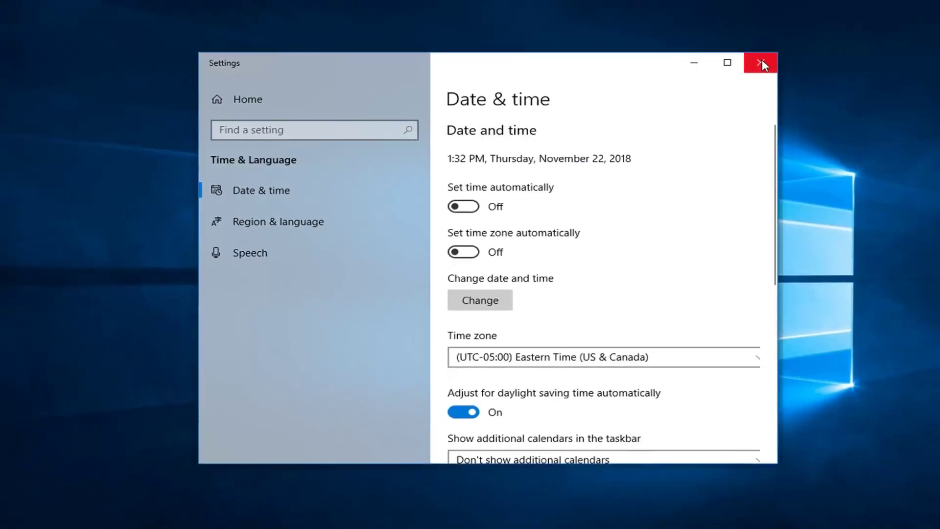